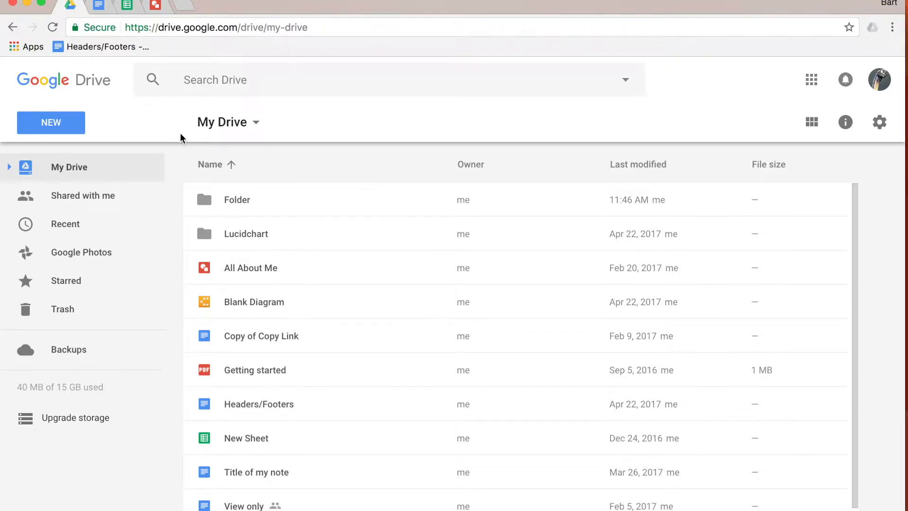
# - Create a new blank Google Slides presentation from My Drive
pyautogui.click(71, 126)
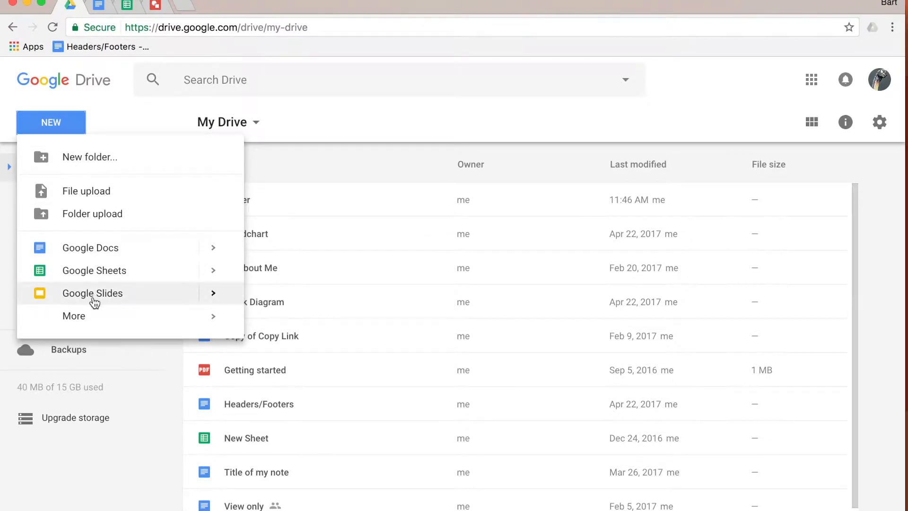
pyautogui.click(95, 302)
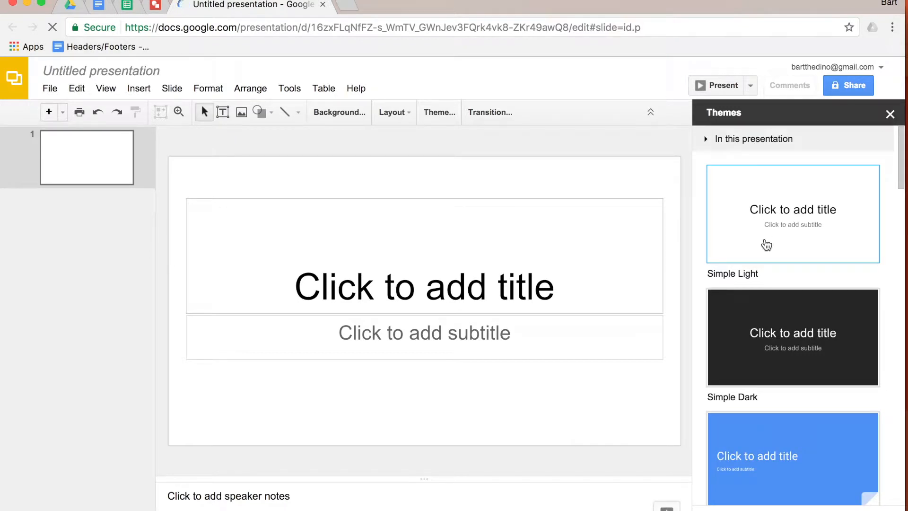
# - Apply the Beach Day theme to the presentation and close the theme chooser
pyautogui.scroll(-5, 766, 245)
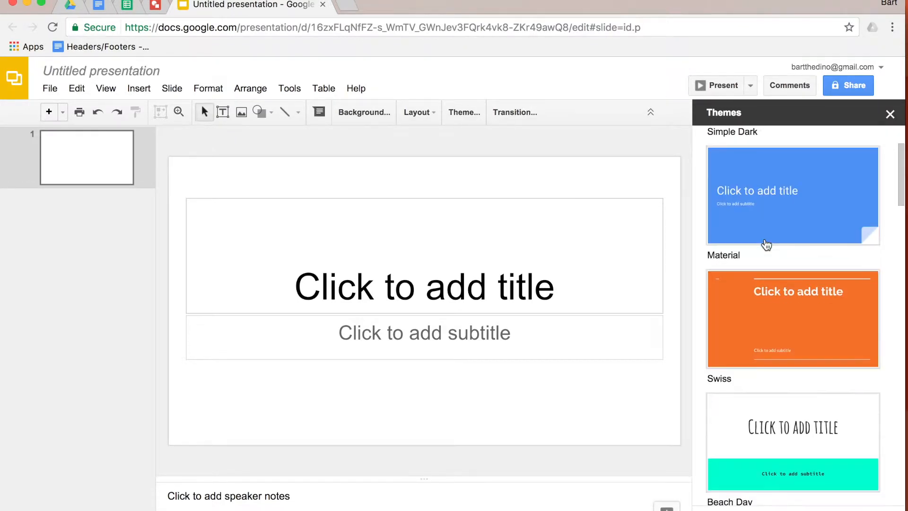
pyautogui.scroll(-4, 766, 244)
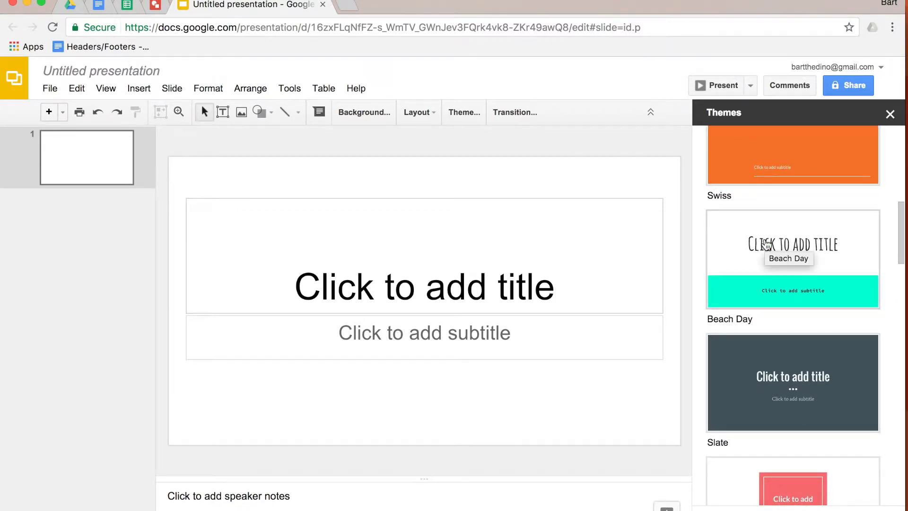
pyautogui.scroll(-4, 766, 245)
pyautogui.scroll(-1, 765, 242)
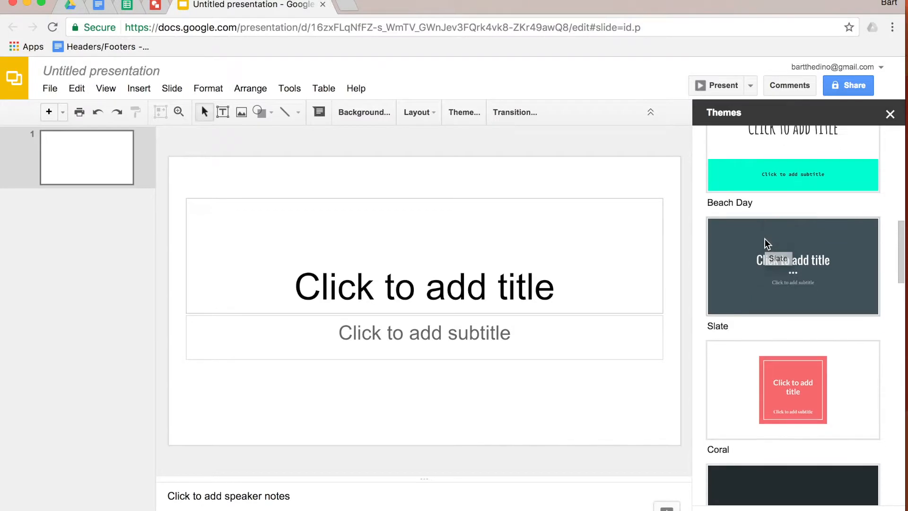
pyautogui.scroll(-3, 765, 242)
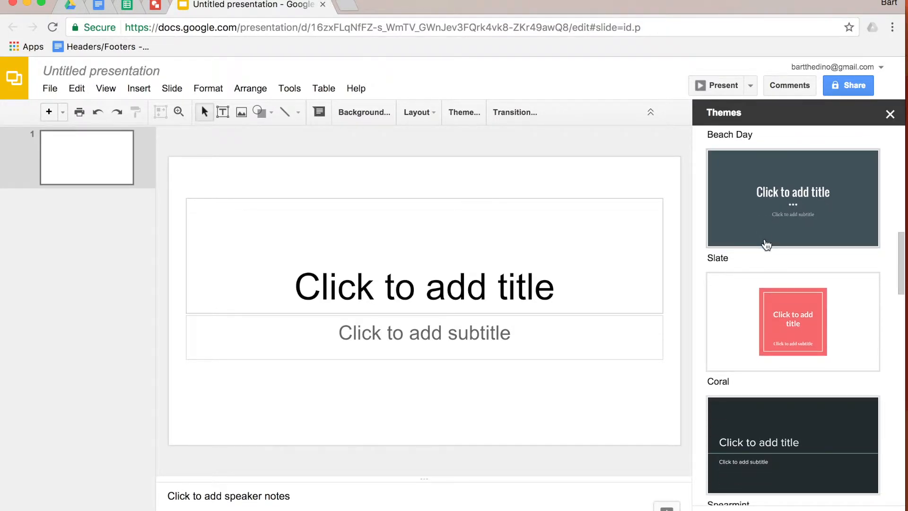
pyautogui.scroll(-10, 766, 245)
pyautogui.scroll(-6, 766, 245)
pyautogui.scroll(20, 766, 245)
pyautogui.scroll(1, 767, 244)
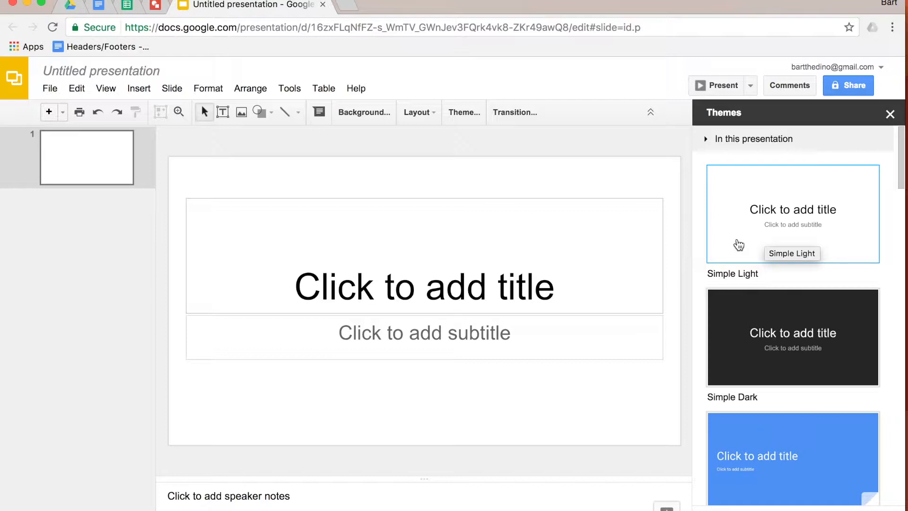
pyautogui.scroll(-10, 738, 242)
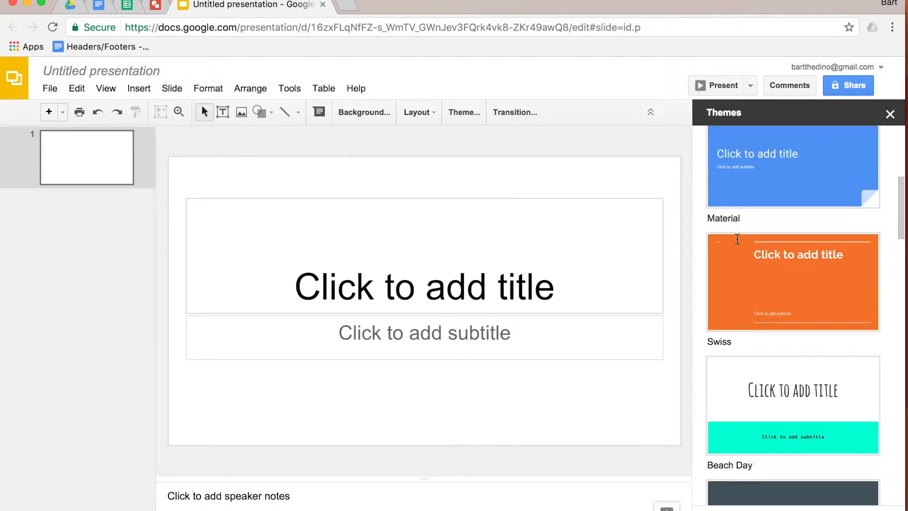
pyautogui.scroll(-5, 739, 256)
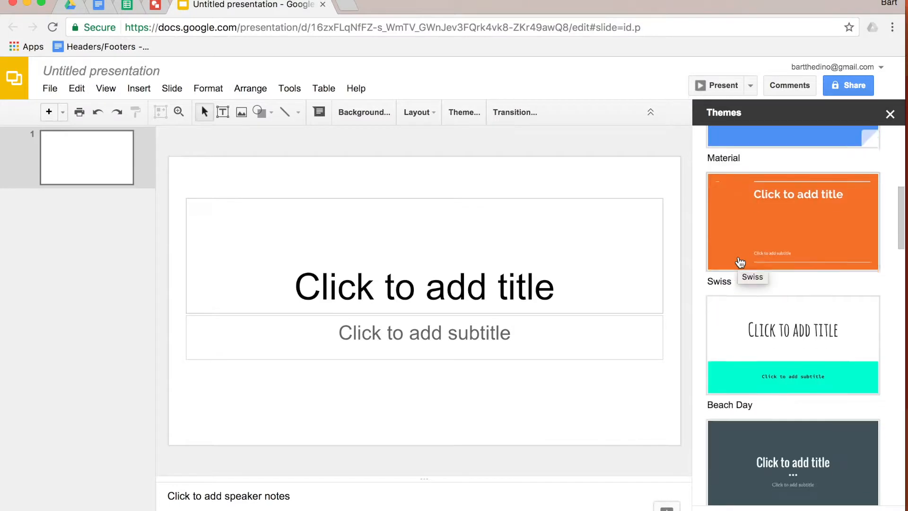
pyautogui.scroll(-2, 740, 263)
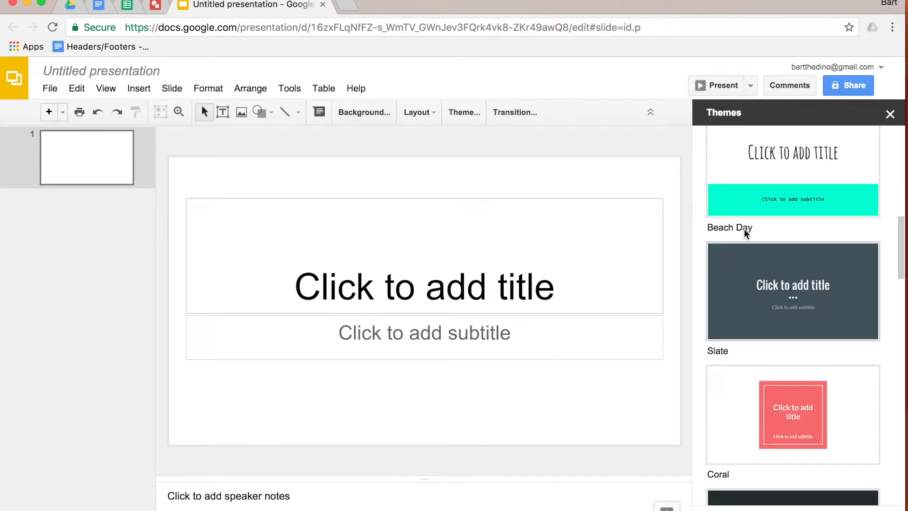
pyautogui.click(752, 203)
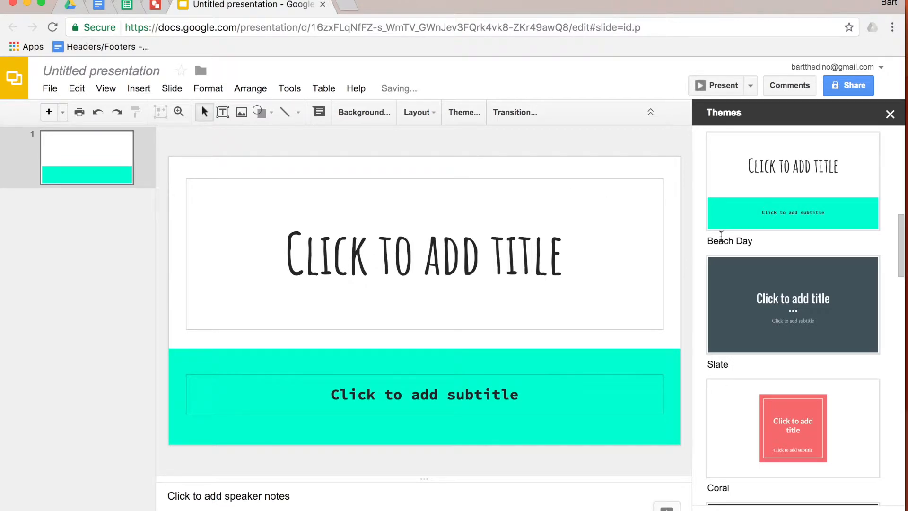
pyautogui.click(891, 114)
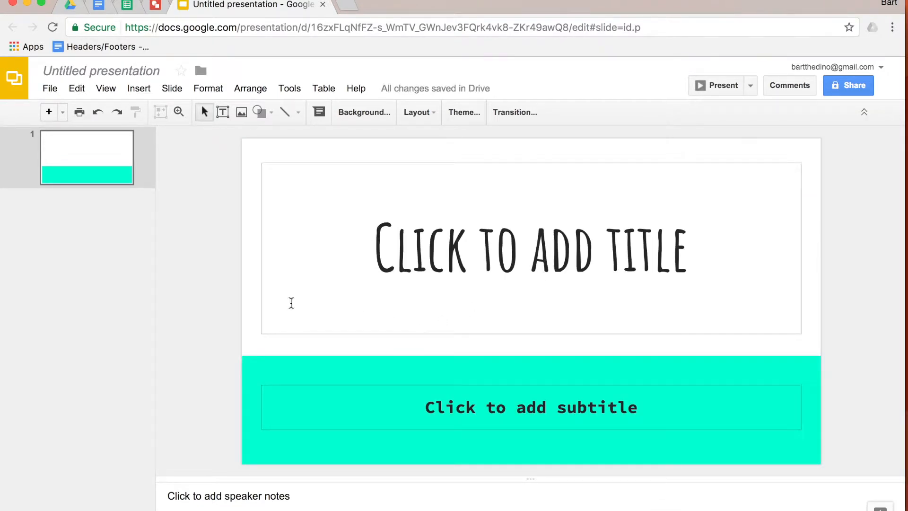
# - Add a new slide after the title slide
pyautogui.click(79, 225)
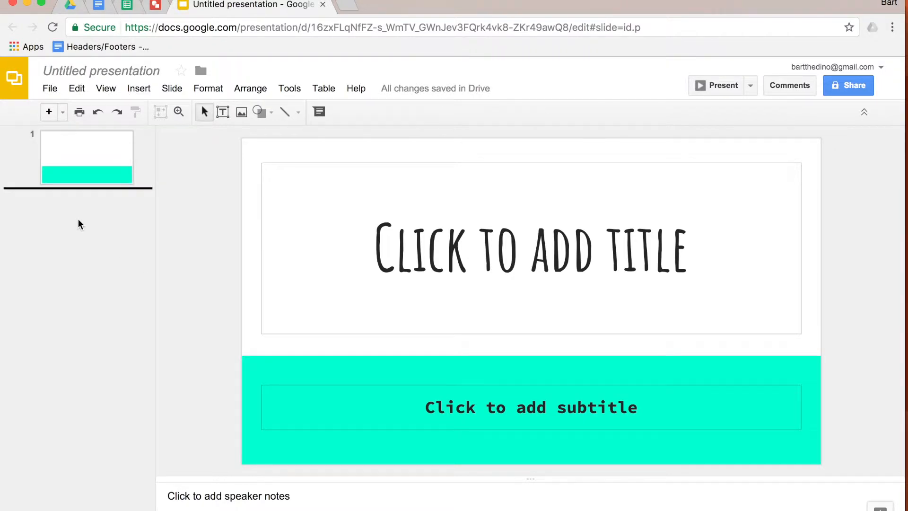
pyautogui.rightClick(79, 225)
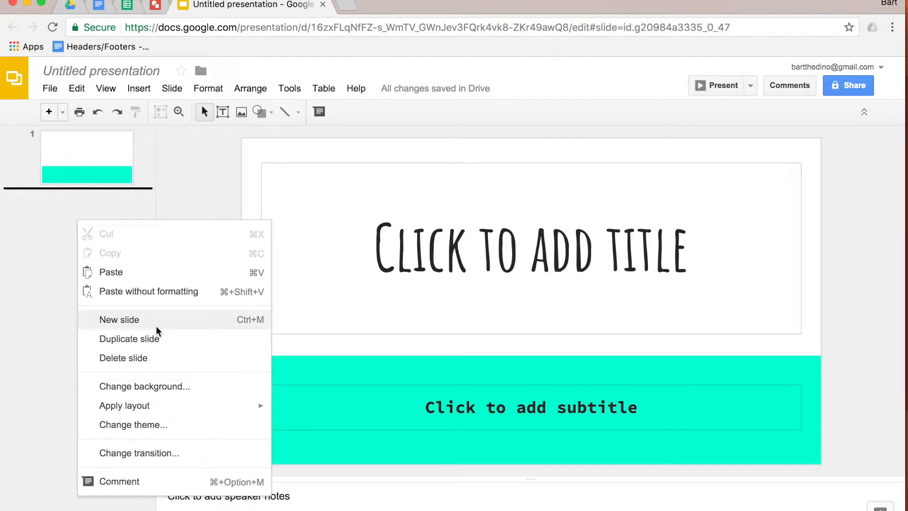
pyautogui.click(157, 325)
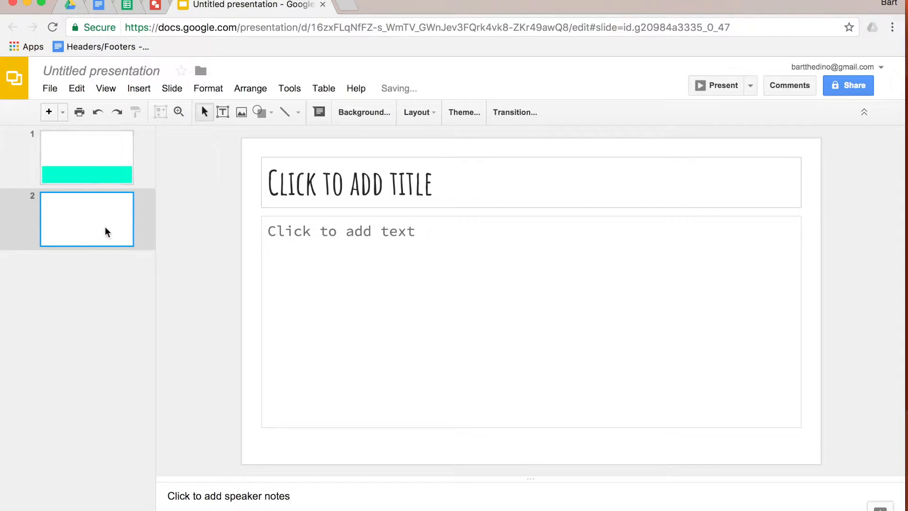
pyautogui.click(324, 178)
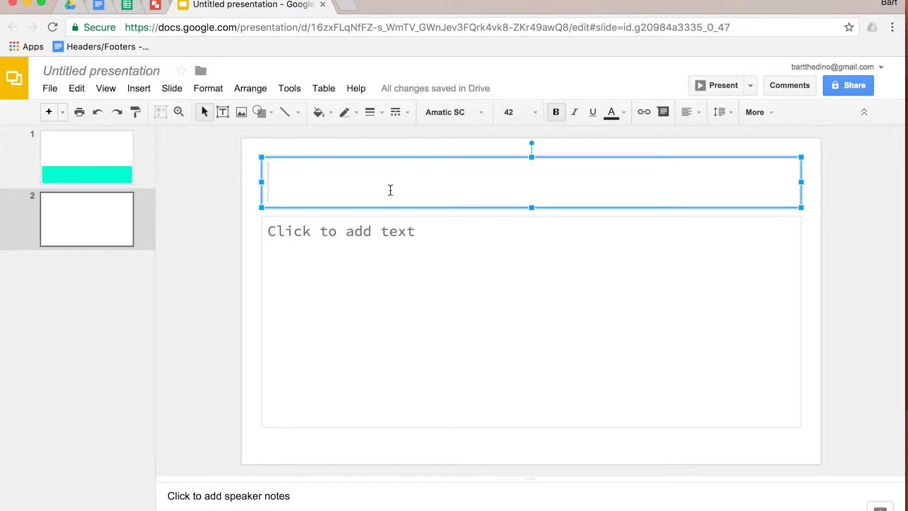
pyautogui.click(341, 234)
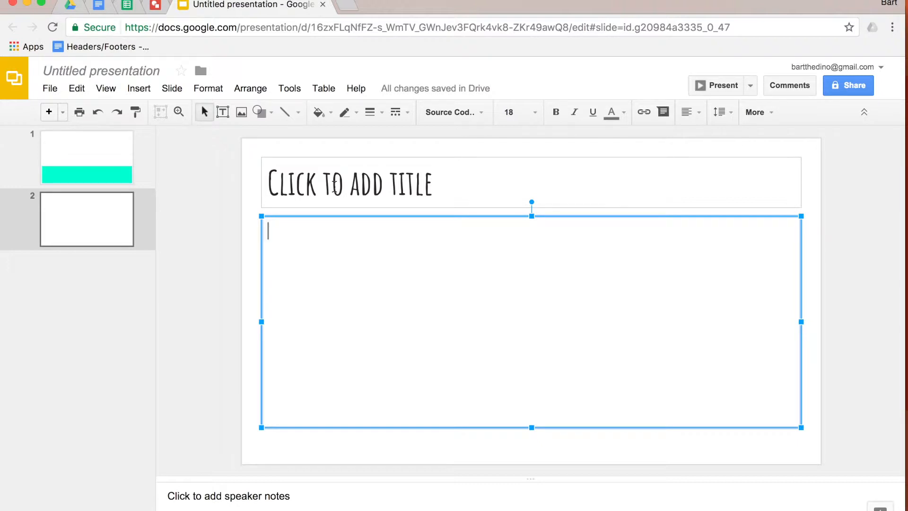
pyautogui.click(80, 280)
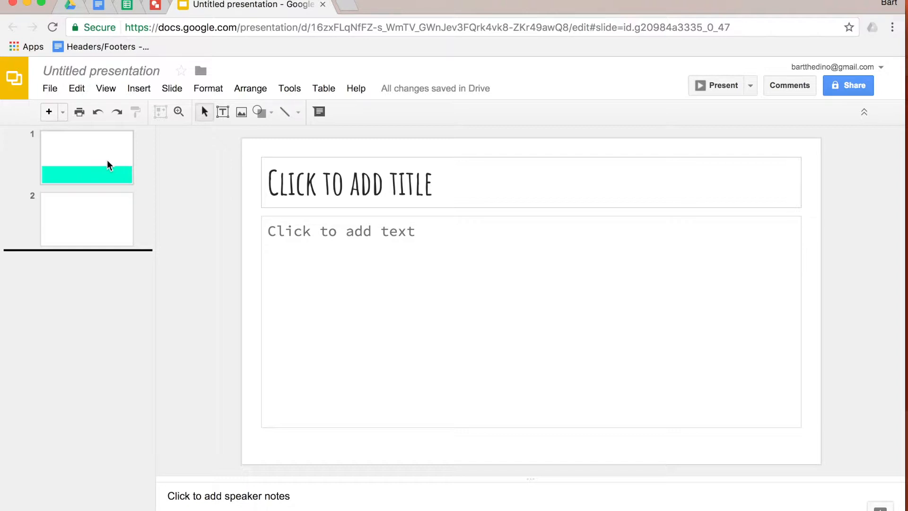
# - Fill in the second slide with the heading "Title" and the body text "Test"
pyautogui.click(350, 189)
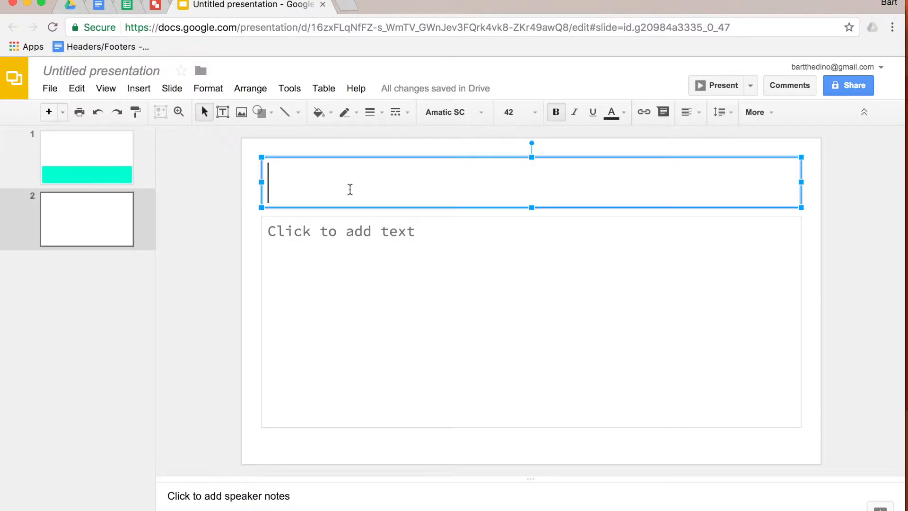
pyautogui.write('Title')
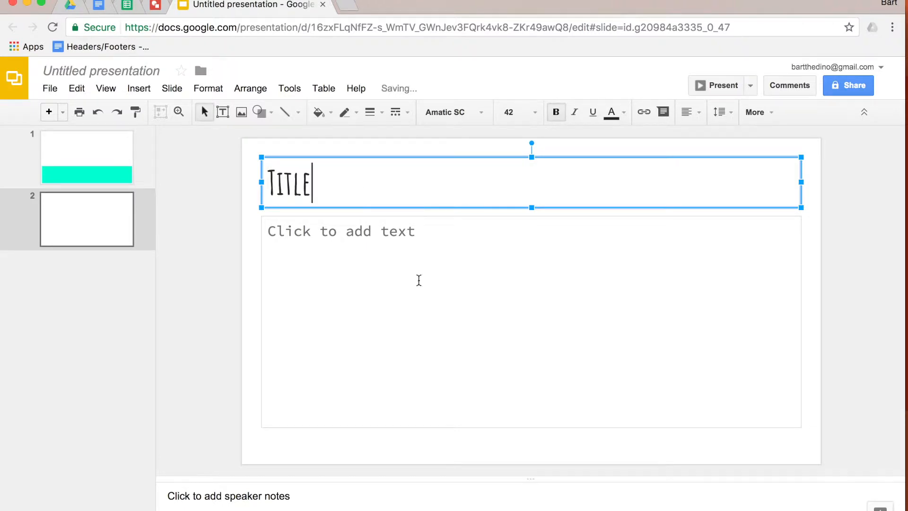
pyautogui.click(425, 291)
pyautogui.write('Test')
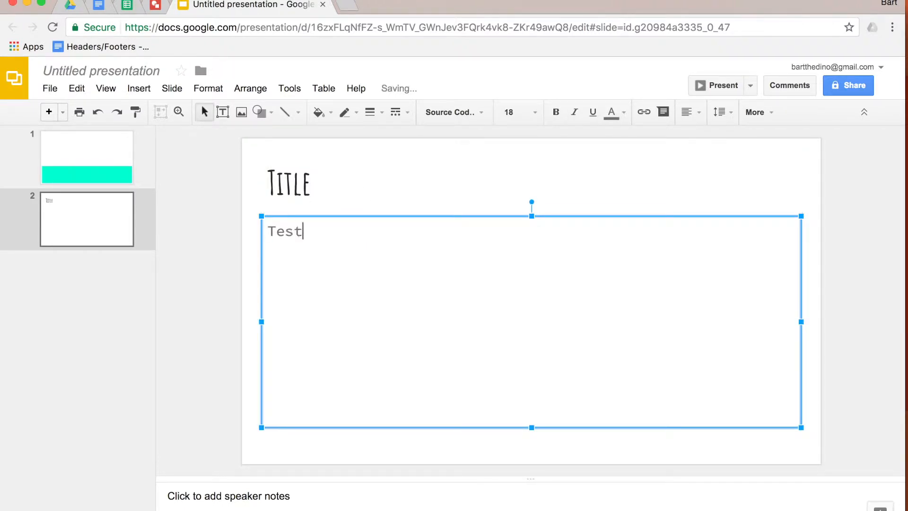
pyautogui.click(204, 323)
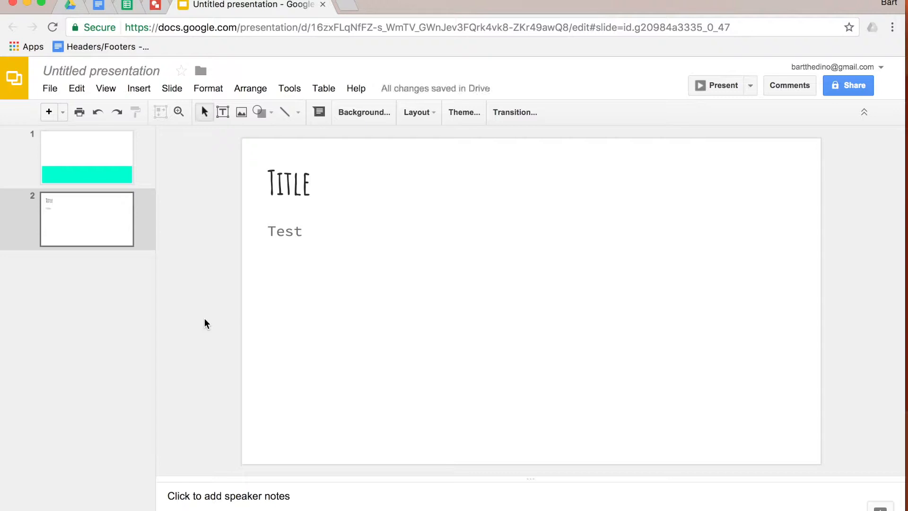
pyautogui.click(297, 191)
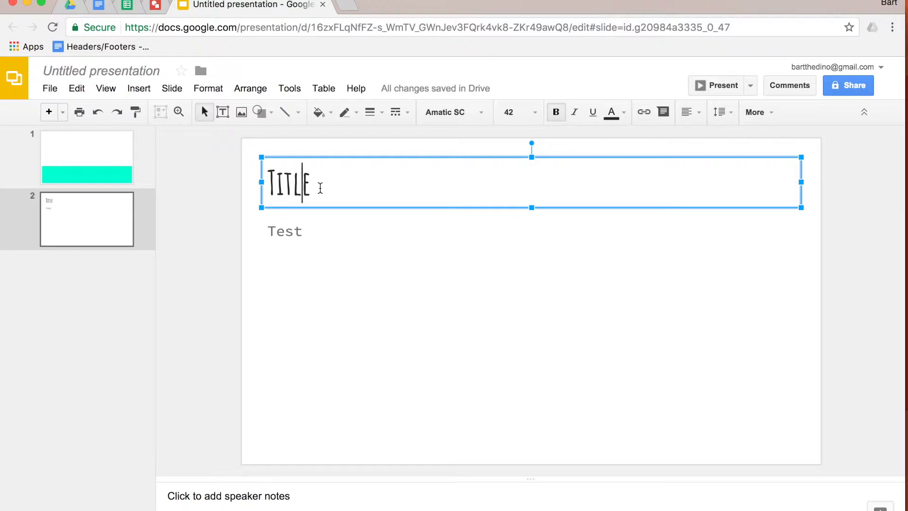
pyautogui.click(254, 208)
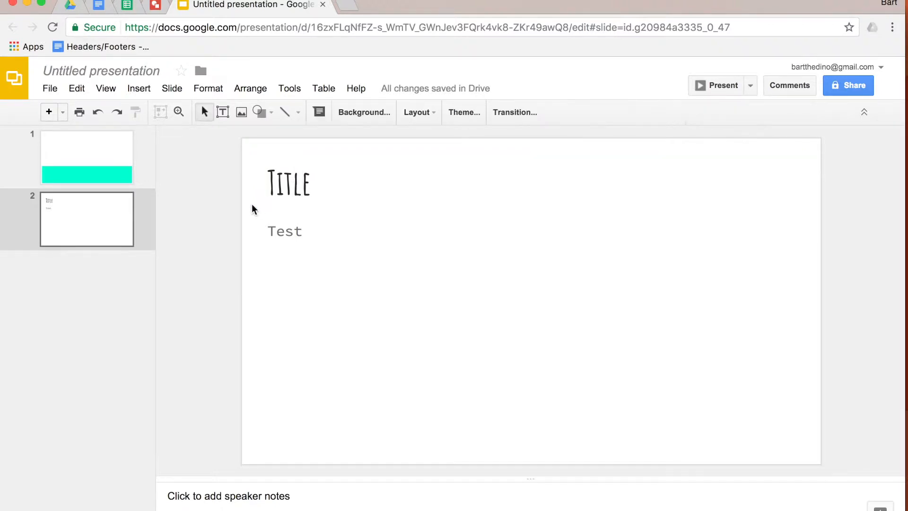
# - Open the Beach Day theme's master for editing and select the Master slide above the layouts
pyautogui.click(174, 89)
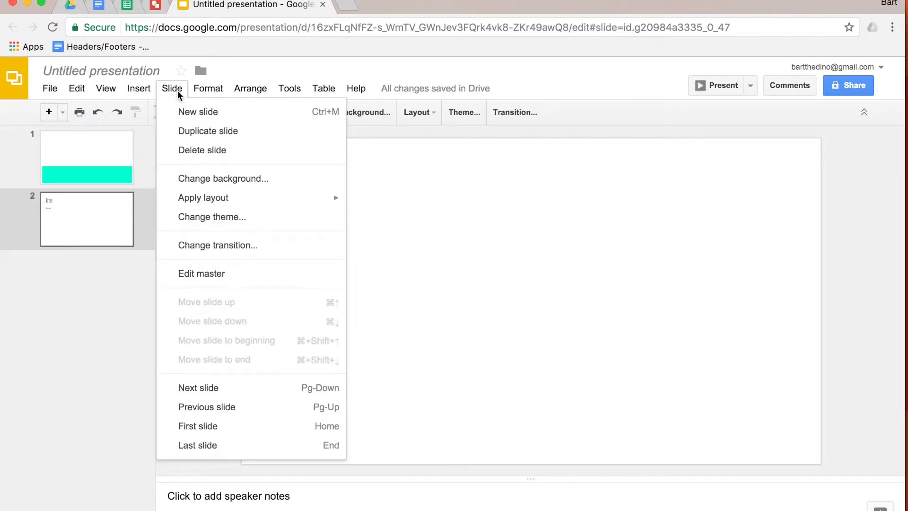
pyautogui.click(182, 274)
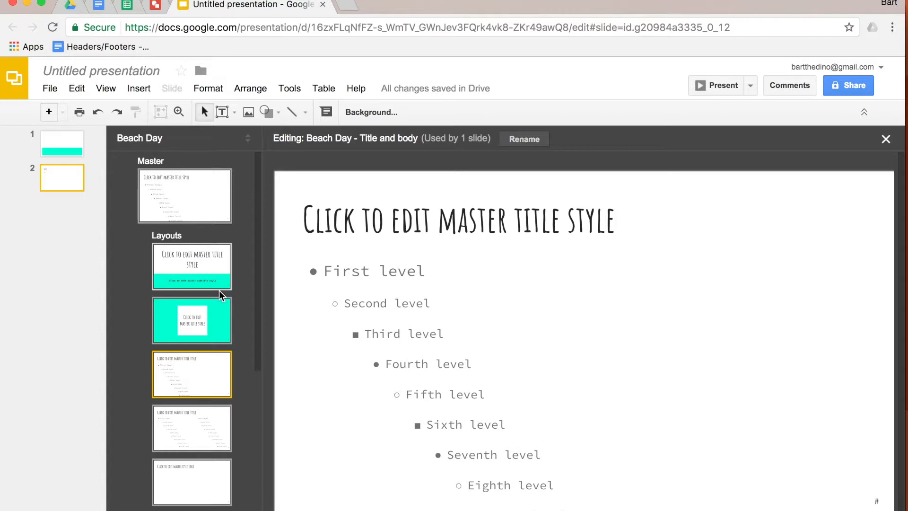
pyautogui.scroll(-2, 220, 297)
pyautogui.scroll(2, 219, 291)
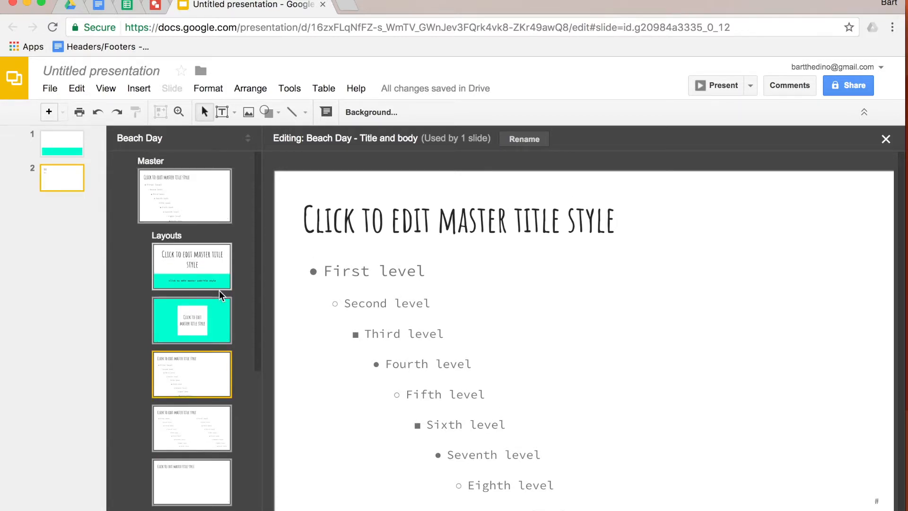
pyautogui.click(184, 198)
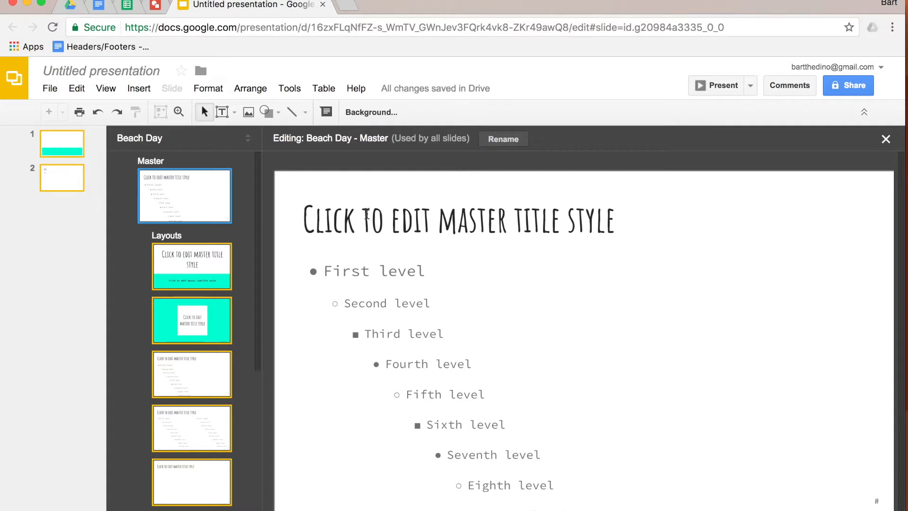
# - Change the font of the master title text to Bree Serif and check the title style across the layouts
pyautogui.tripleClick(367, 213)
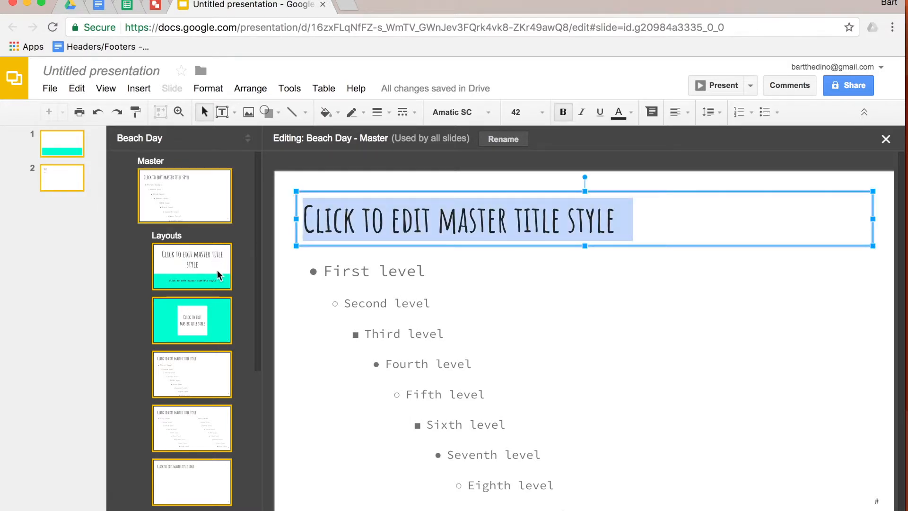
pyautogui.scroll(-5, 218, 274)
pyautogui.scroll(-8, 219, 274)
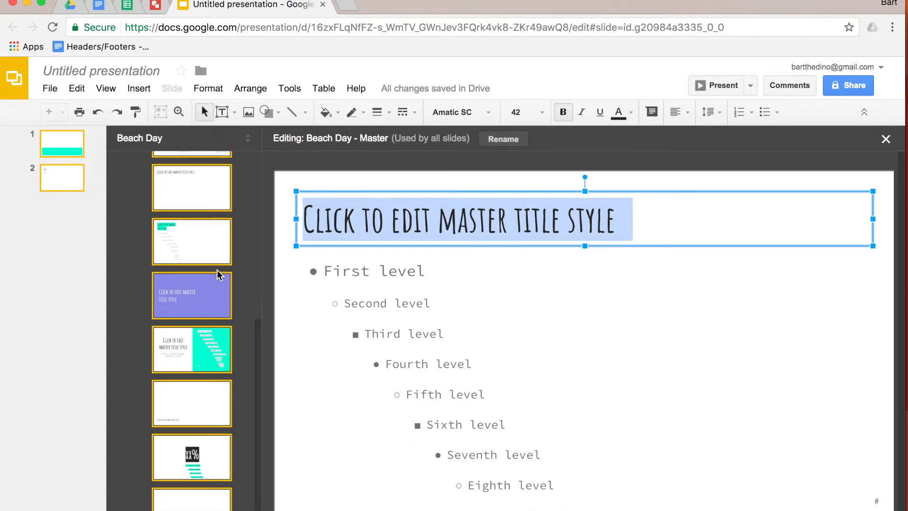
pyautogui.scroll(12, 219, 275)
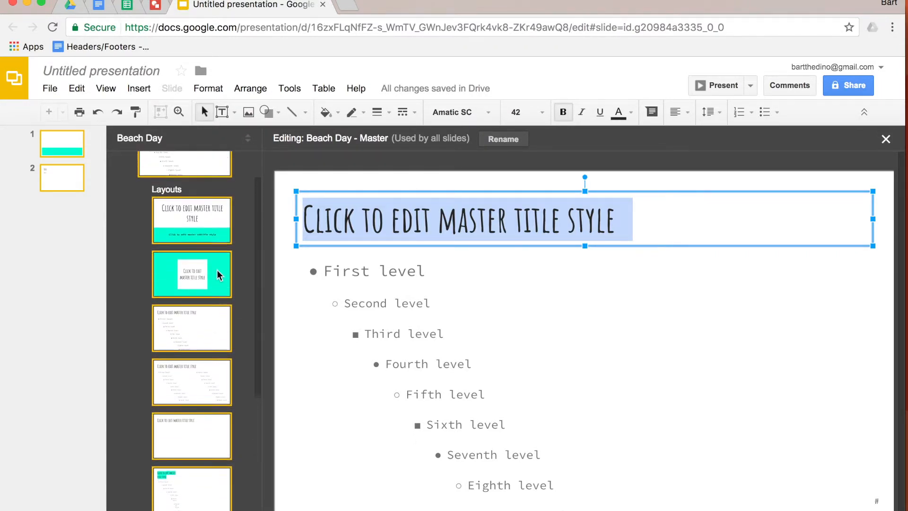
pyautogui.scroll(2, 218, 275)
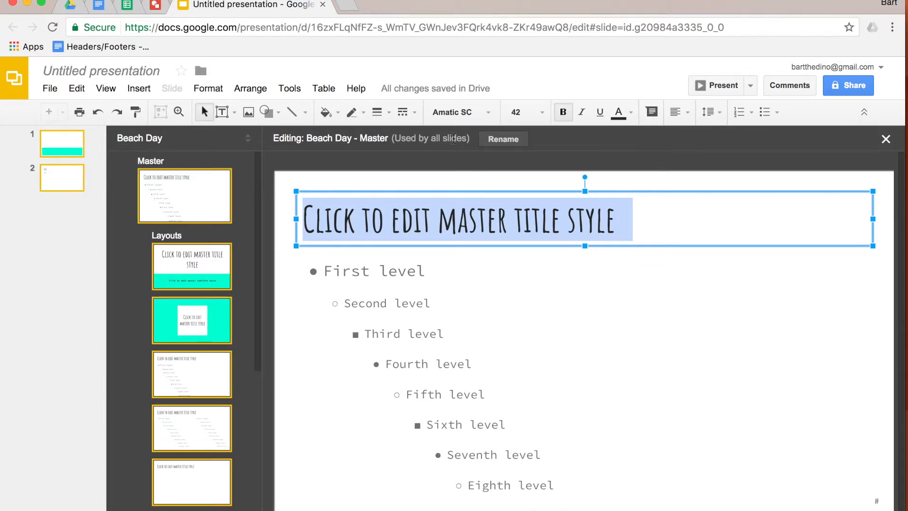
pyautogui.click(457, 118)
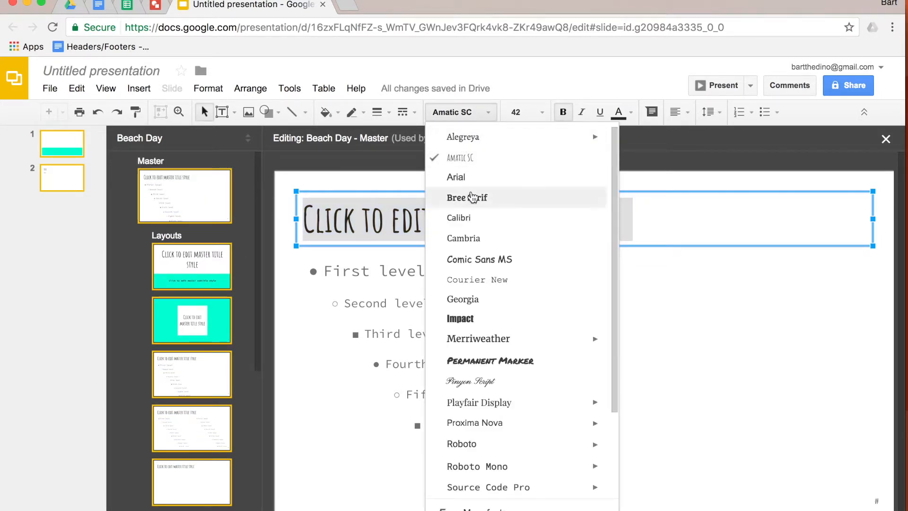
pyautogui.click(483, 203)
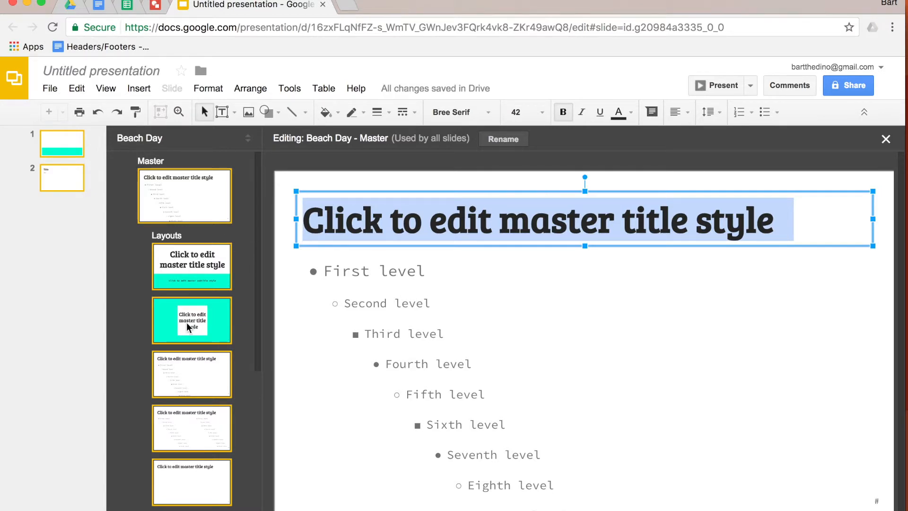
pyautogui.scroll(-5, 189, 326)
pyautogui.scroll(-3, 189, 327)
pyautogui.scroll(5, 189, 327)
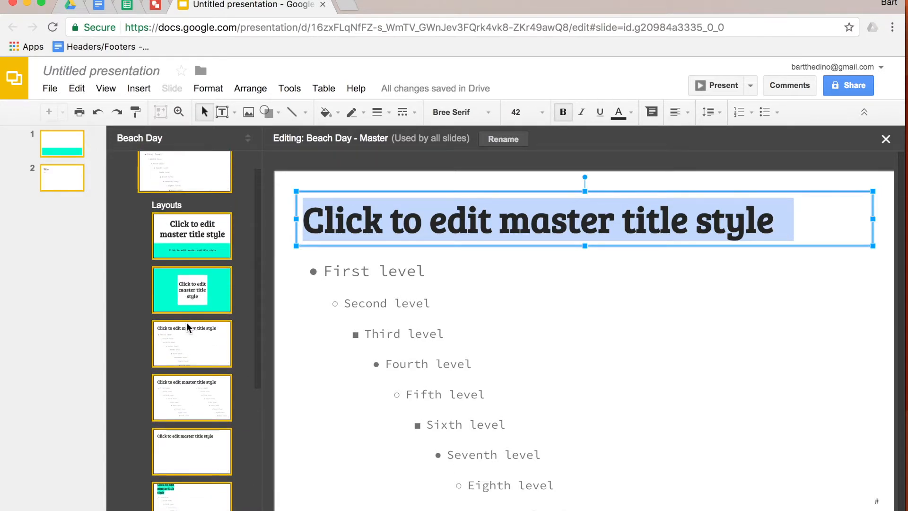
# - Open the Title slide layout and examine its title style alongside the theme's other layouts
pyautogui.scroll(1, 188, 326)
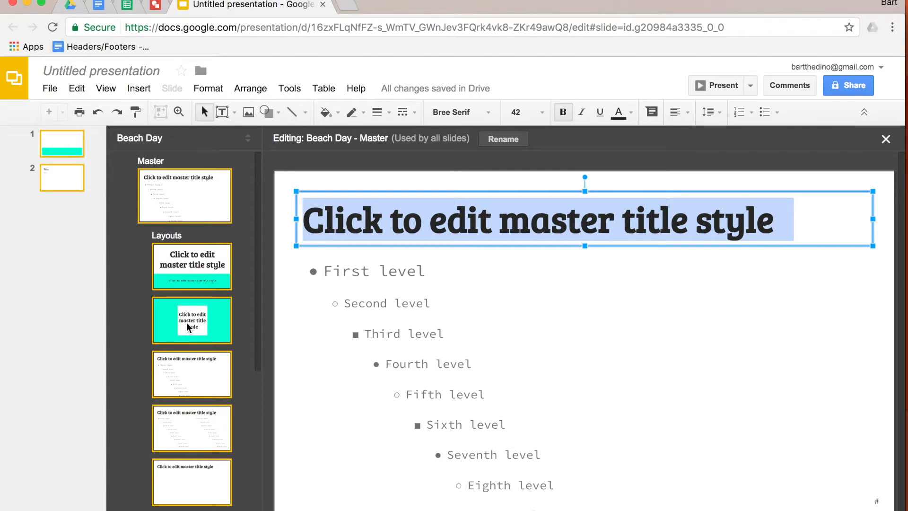
pyautogui.moveTo(188, 326); pyautogui.dragTo(134, 308)
pyautogui.click(166, 286)
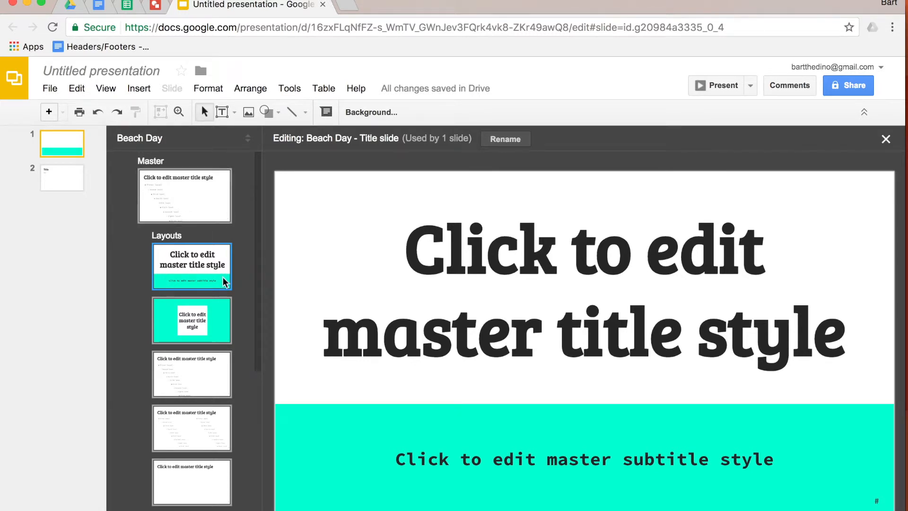
pyautogui.scroll(-3, 220, 297)
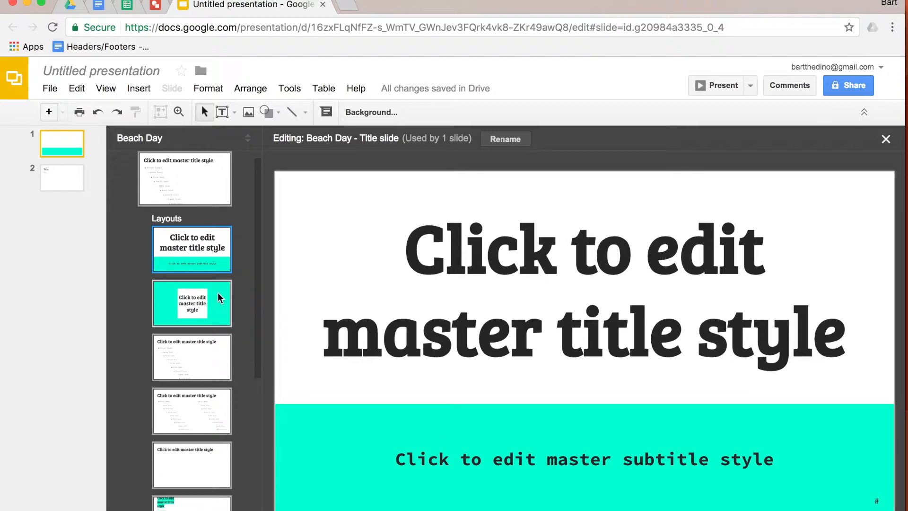
pyautogui.scroll(2, 220, 297)
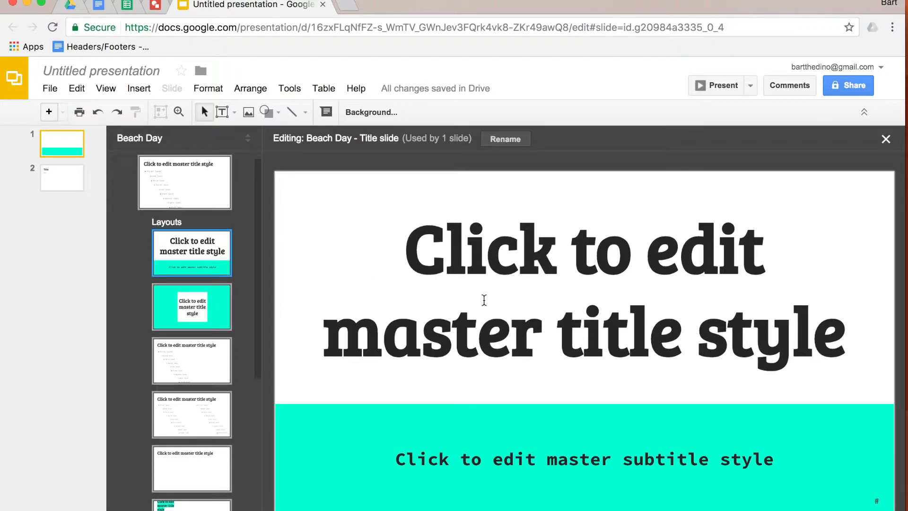
# - Change the title font of the Title and body layout to Comic Sans MS and compare it with the other layouts
pyautogui.click(208, 366)
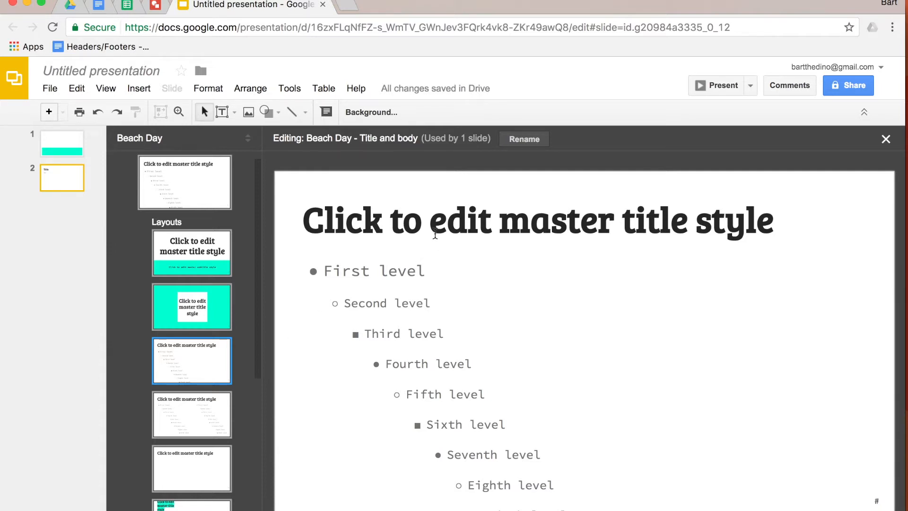
pyautogui.tripleClick(435, 234)
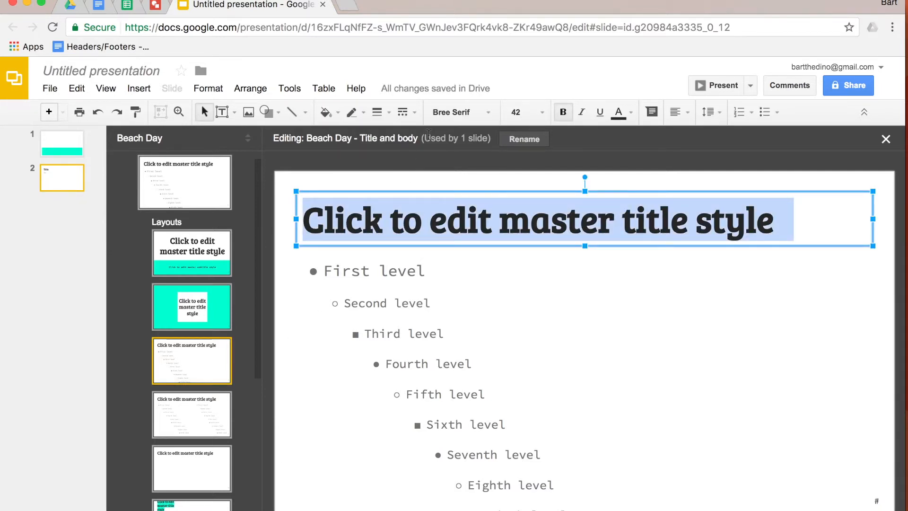
pyautogui.click(481, 116)
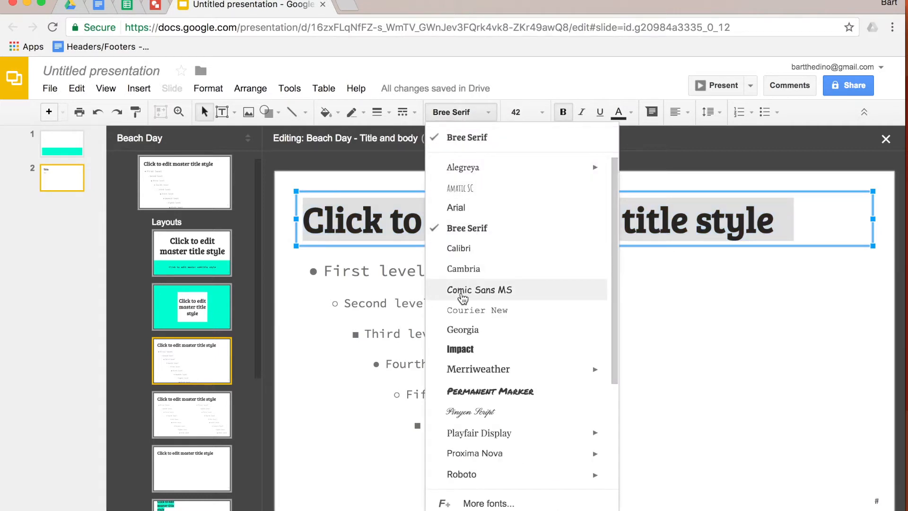
pyautogui.click(462, 295)
pyautogui.click(287, 187)
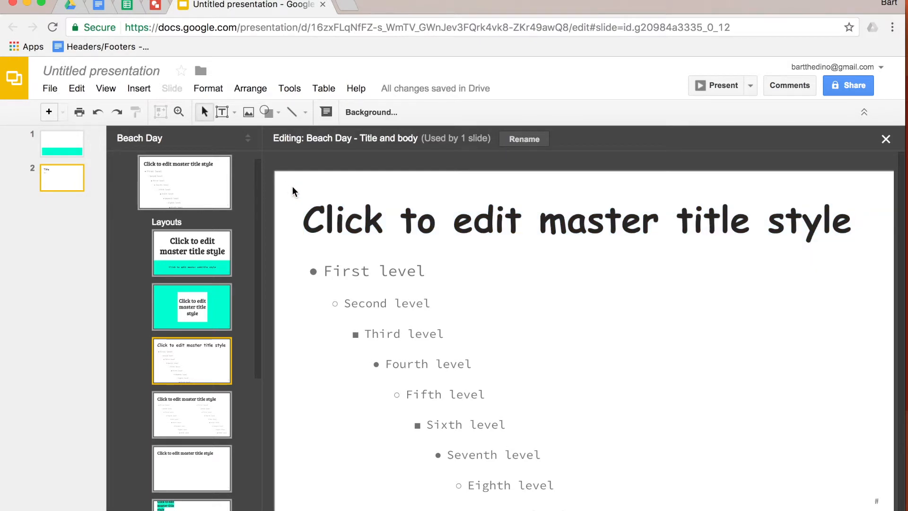
pyautogui.scroll(-5, 204, 303)
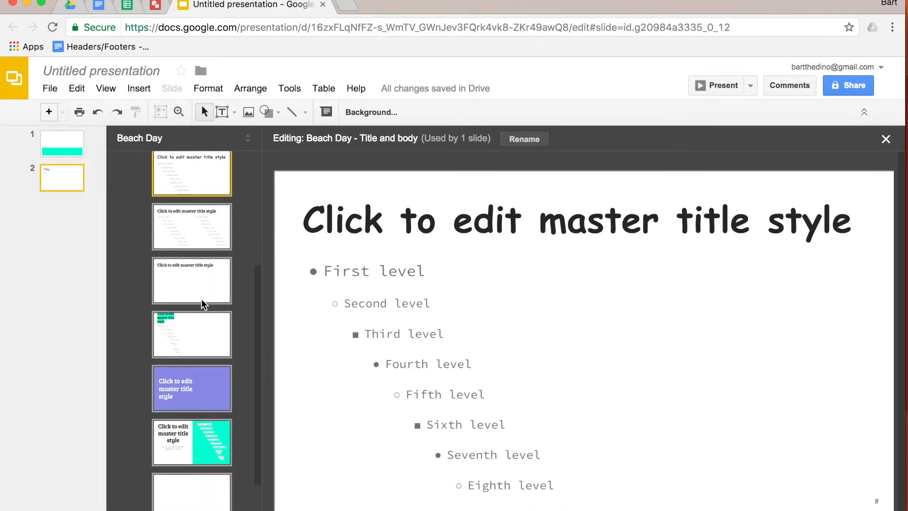
pyautogui.scroll(-2, 187, 452)
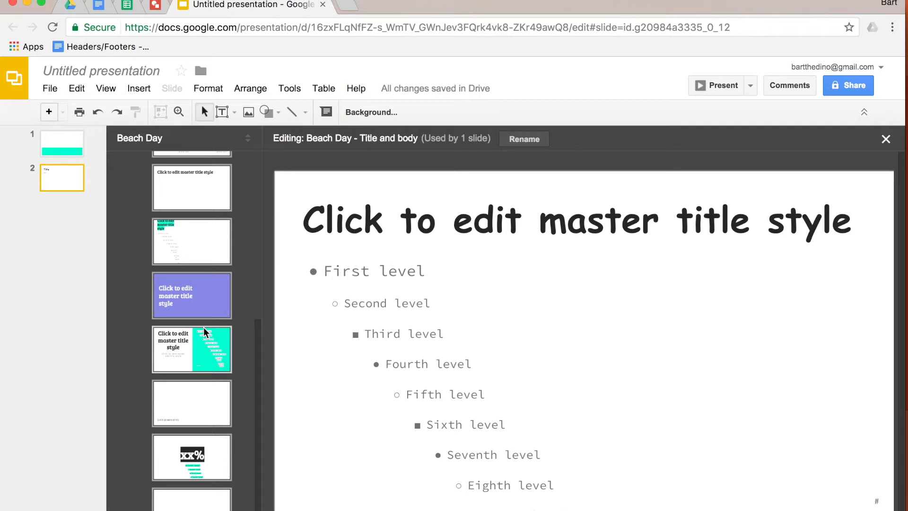
pyautogui.scroll(2, 205, 332)
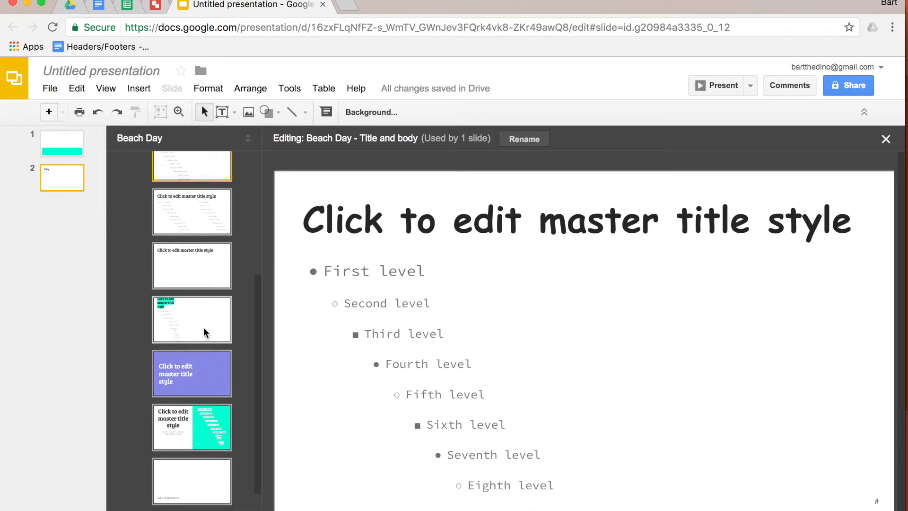
pyautogui.scroll(5, 206, 332)
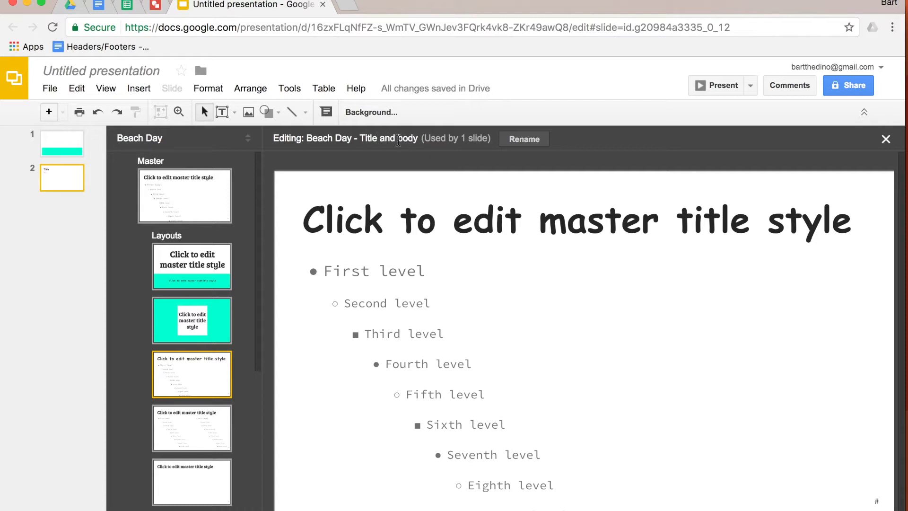
# - Rename the Title and body layout as "Renamed"
pyautogui.click(521, 140)
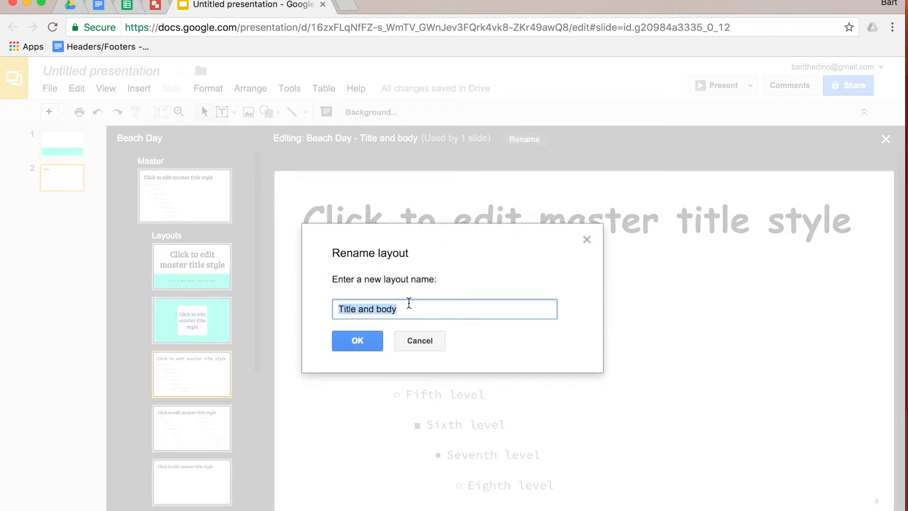
pyautogui.write('Renamed')
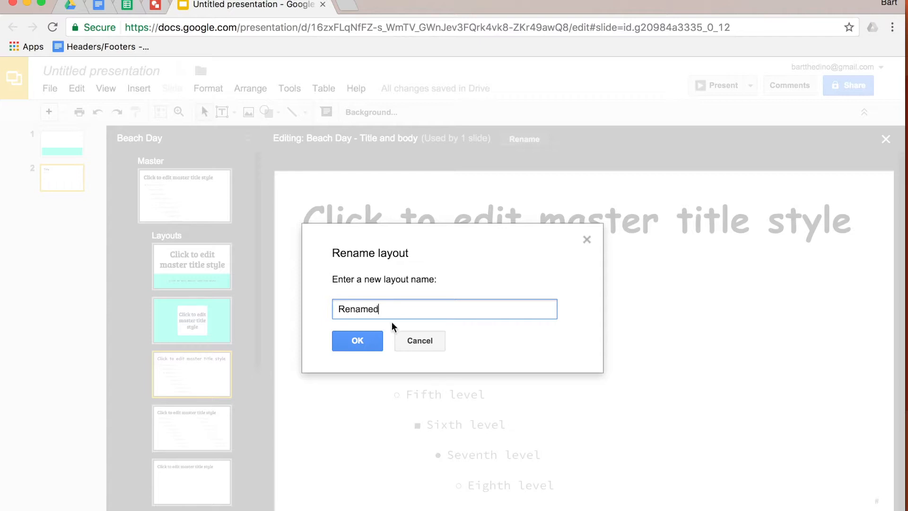
pyautogui.click(356, 340)
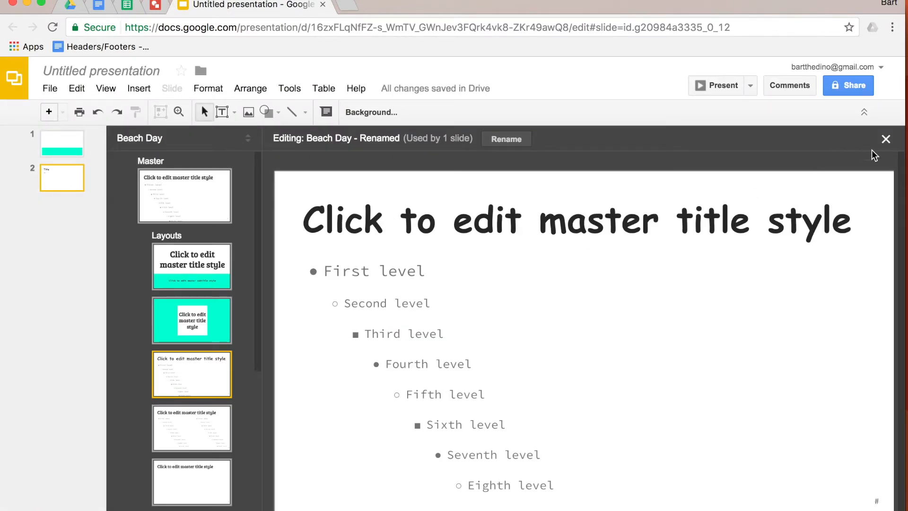
# - Leave the master editing view and select the title text on the second slide to check its font
pyautogui.click(886, 140)
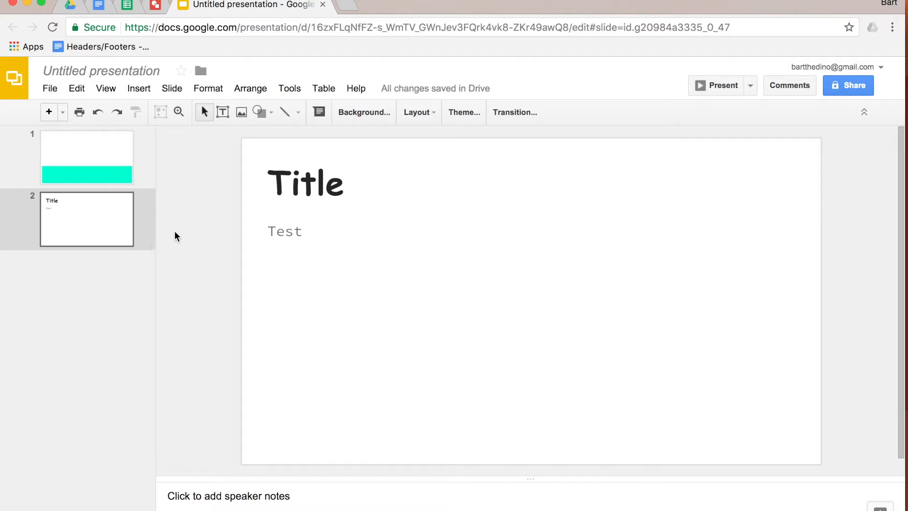
pyautogui.click(331, 186)
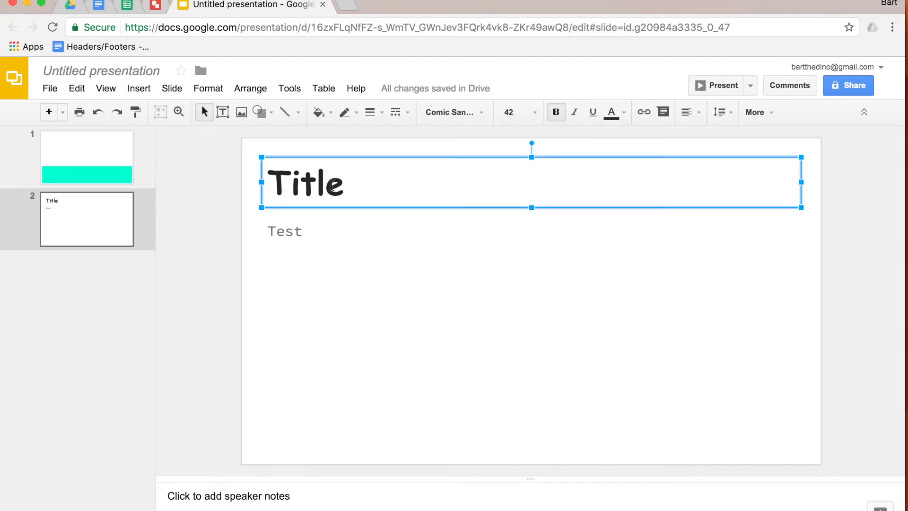
pyautogui.moveTo(356, 173); pyautogui.dragTo(279, 179)
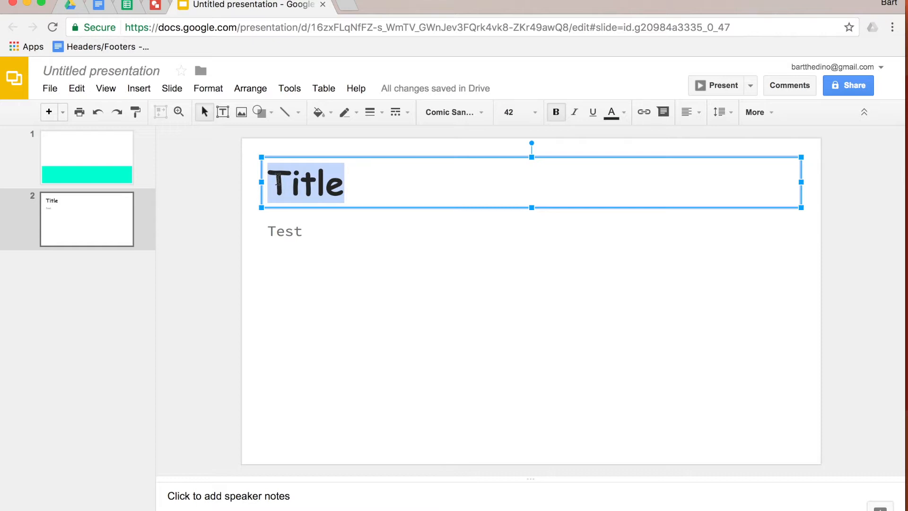
# - Add a new slide after the second slide and show the layouts available for it
pyautogui.click(92, 287)
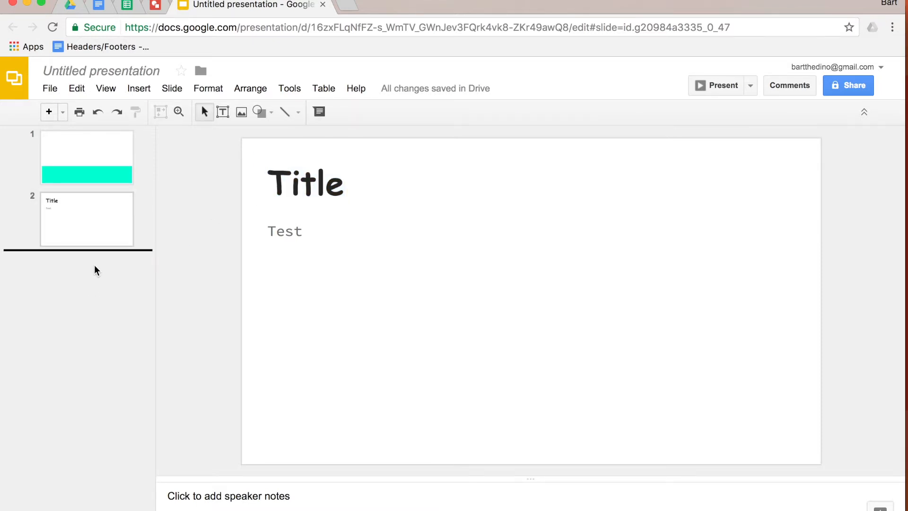
pyautogui.rightClick(95, 266)
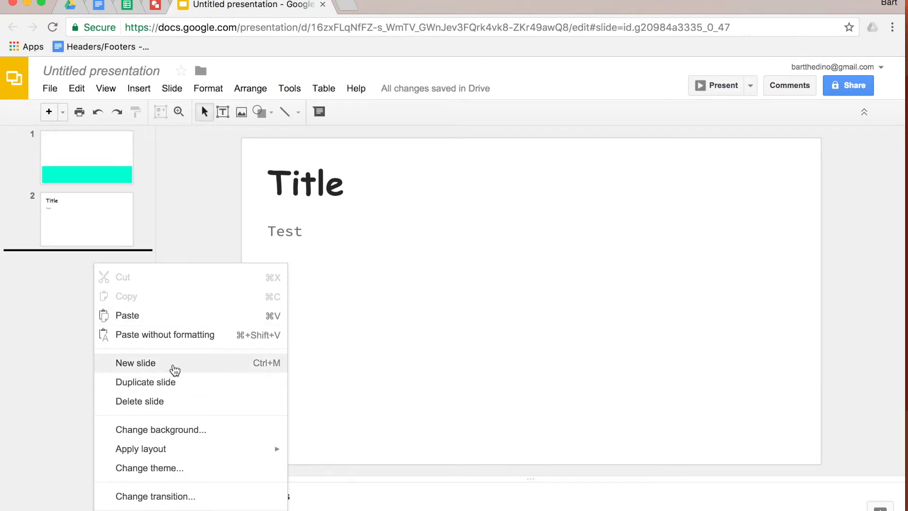
pyautogui.click(173, 367)
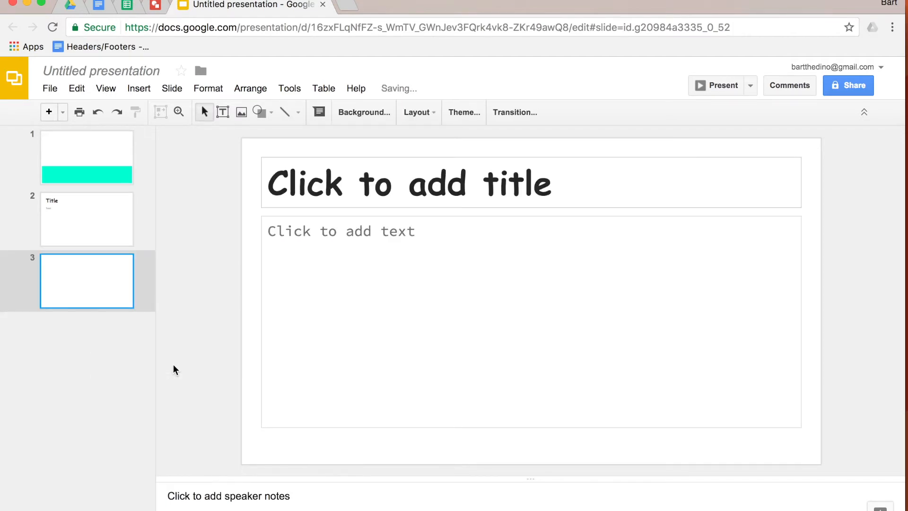
pyautogui.click(422, 114)
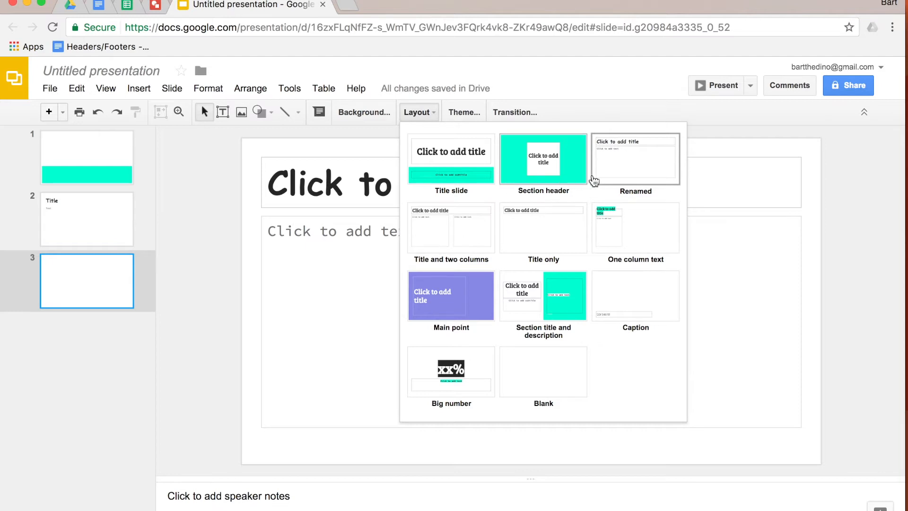